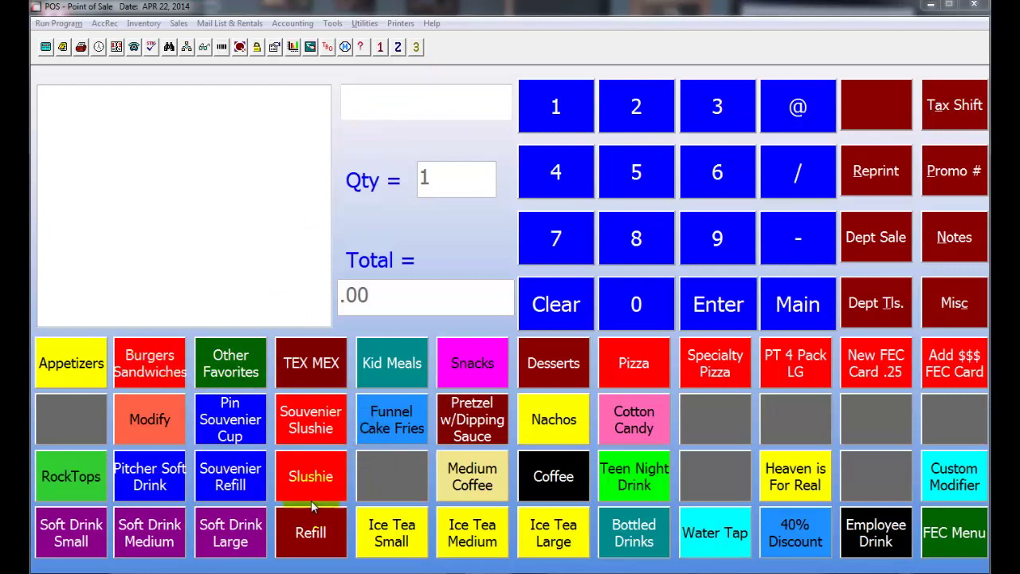
- Ring up one Slushie, then browse Appetizers and return to the main categories
{"action": "left_click", "coordinate": [304, 480]}
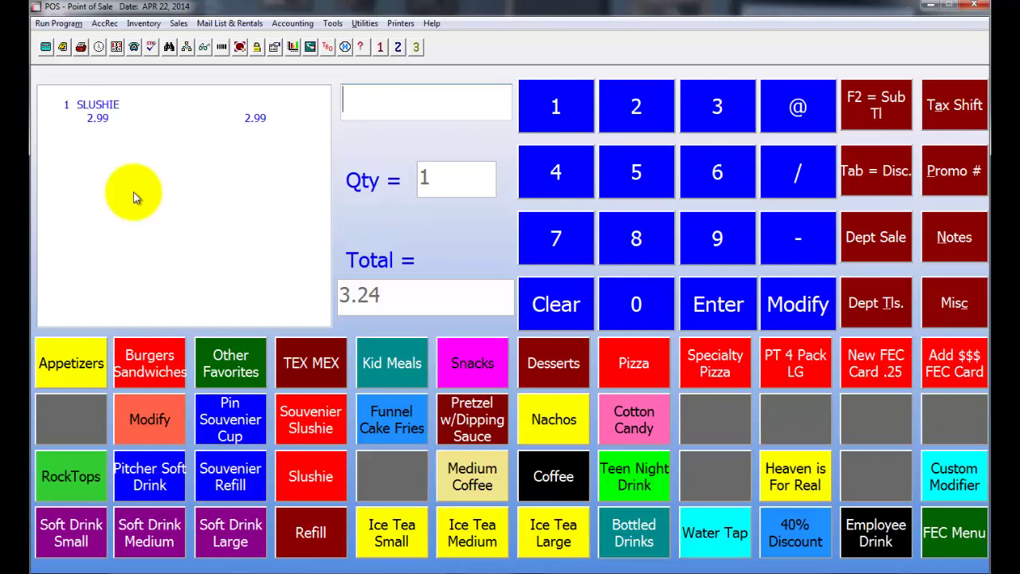
{"action": "left_click", "coordinate": [83, 368]}
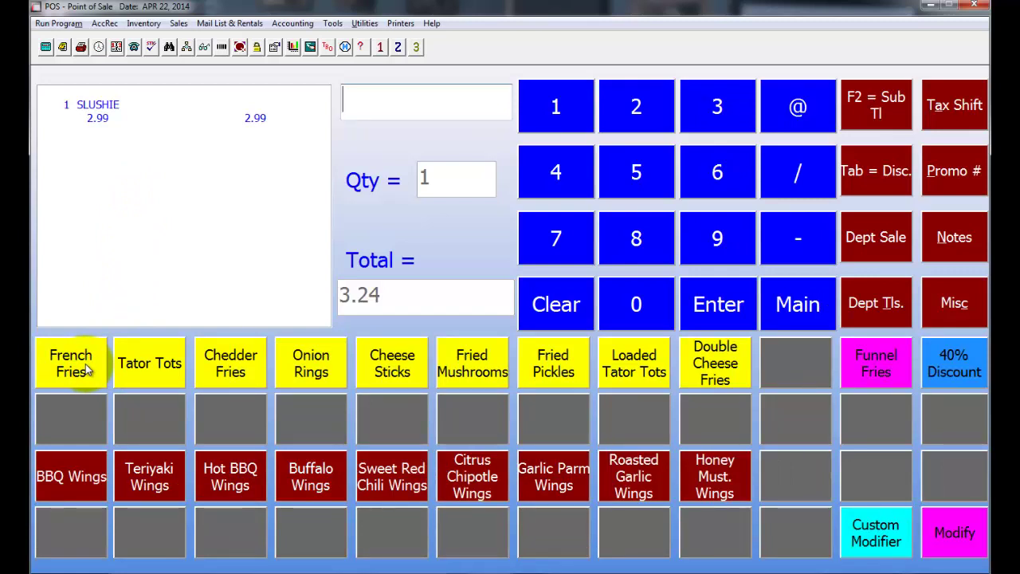
{"action": "left_click", "coordinate": [798, 303]}
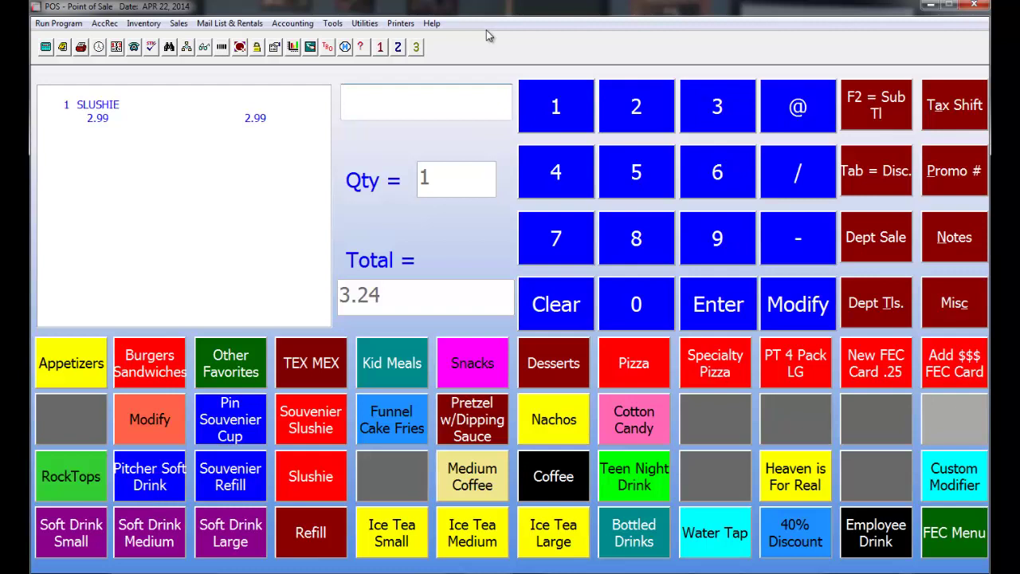
{"action": "type", "text": "0849946158"}
{"action": "key", "text": "Return"}
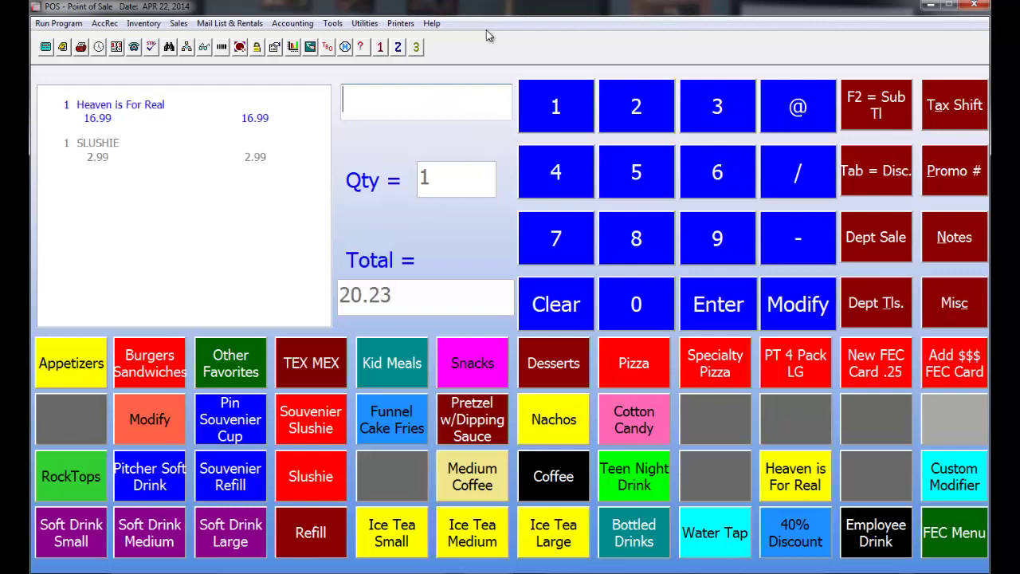
{"action": "left_click", "coordinate": [815, 489]}
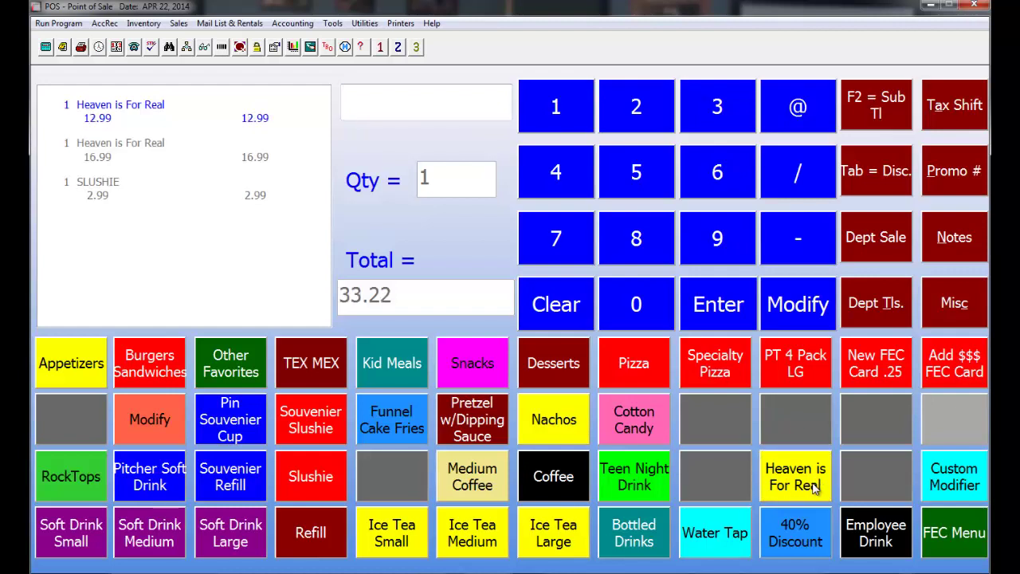
- Delete the 12.99 and 16.99 Heaven is For Real lines, leaving the Slushie at 3.24
{"action": "left_click", "coordinate": [778, 304]}
{"action": "left_click", "coordinate": [495, 381]}
{"action": "left_click", "coordinate": [807, 301]}
{"action": "left_click", "coordinate": [485, 382]}
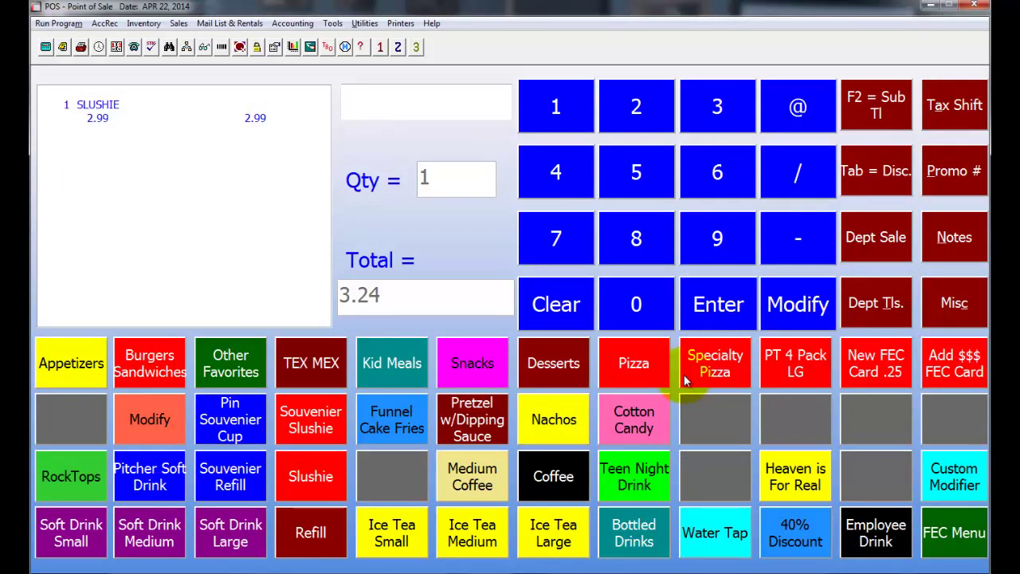
- Apply the EMPLOYEE discount type to the Slushie, making it 1.80
{"action": "left_click", "coordinate": [795, 542]}
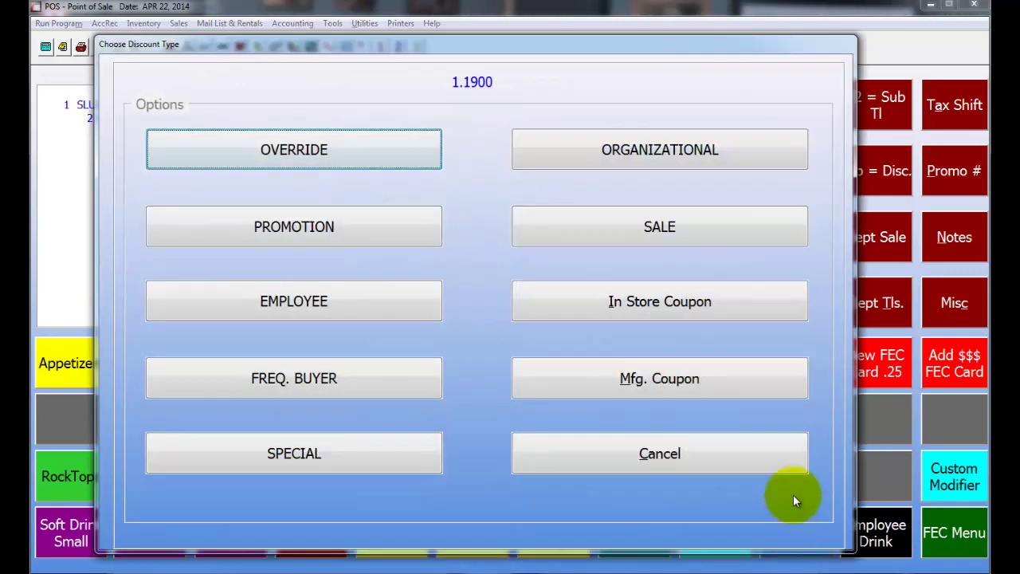
{"action": "left_click", "coordinate": [392, 308]}
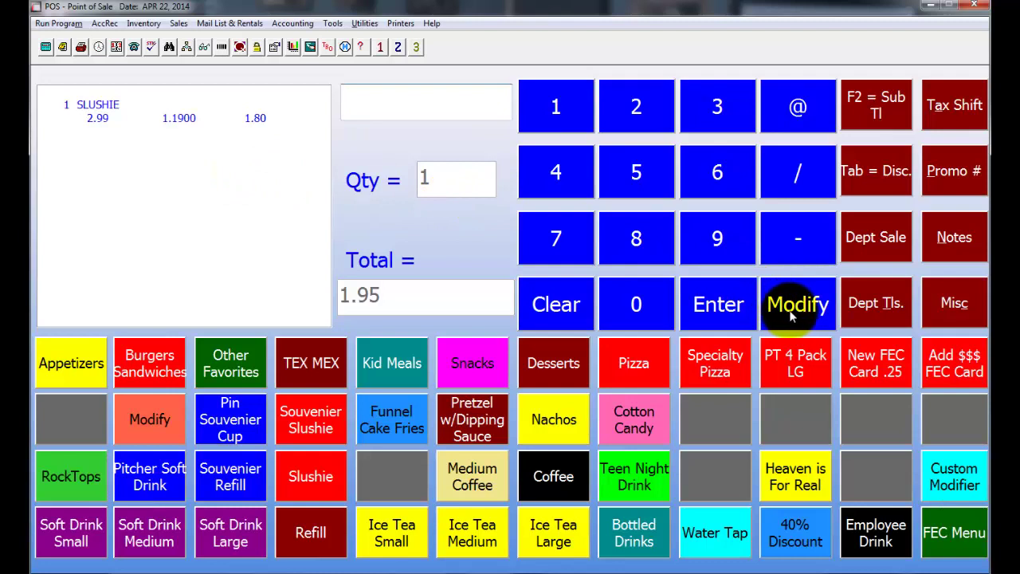
{"action": "left_click", "coordinate": [468, 476]}
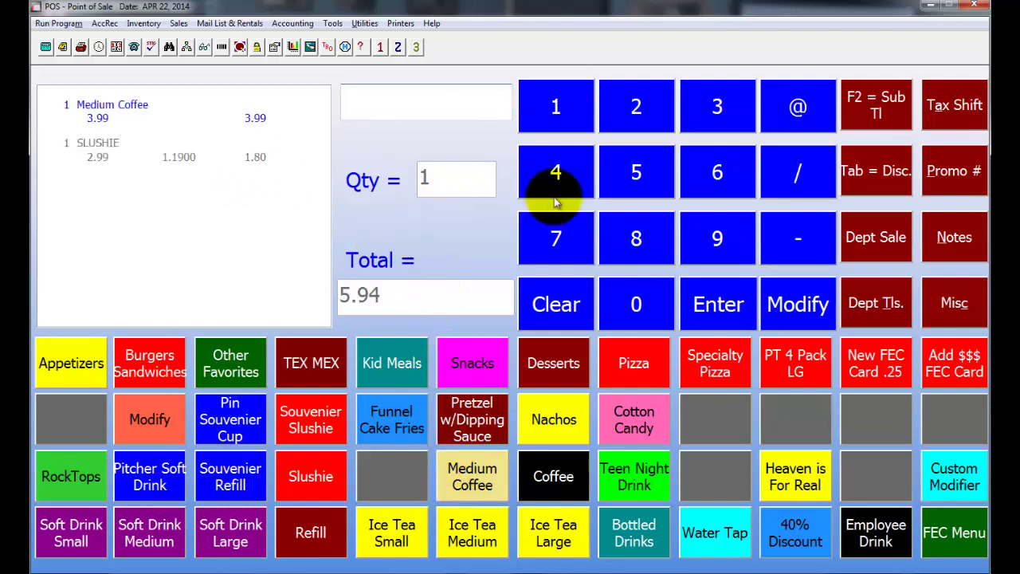
{"action": "left_click", "coordinate": [800, 306]}
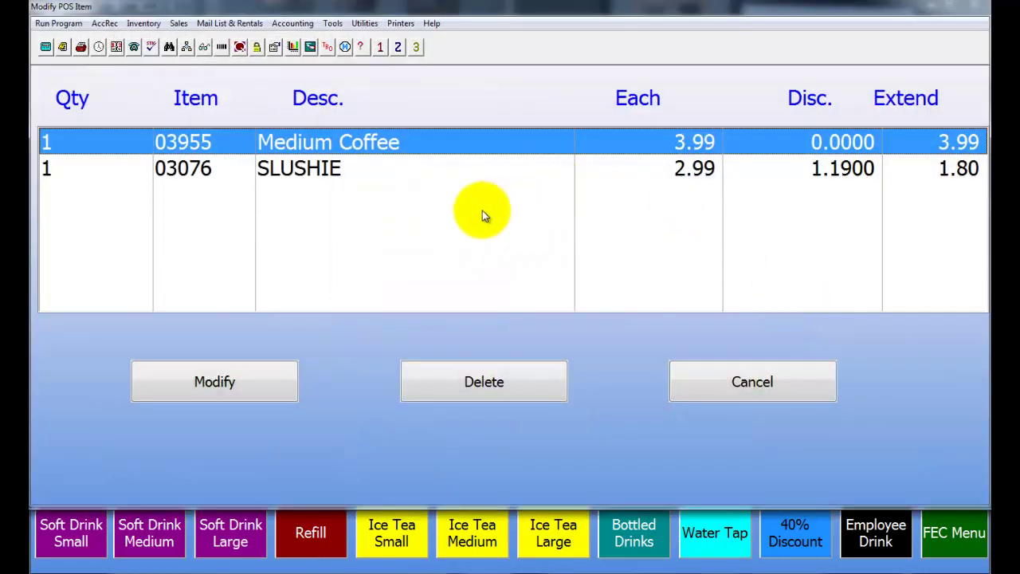
{"action": "left_click", "coordinate": [267, 376]}
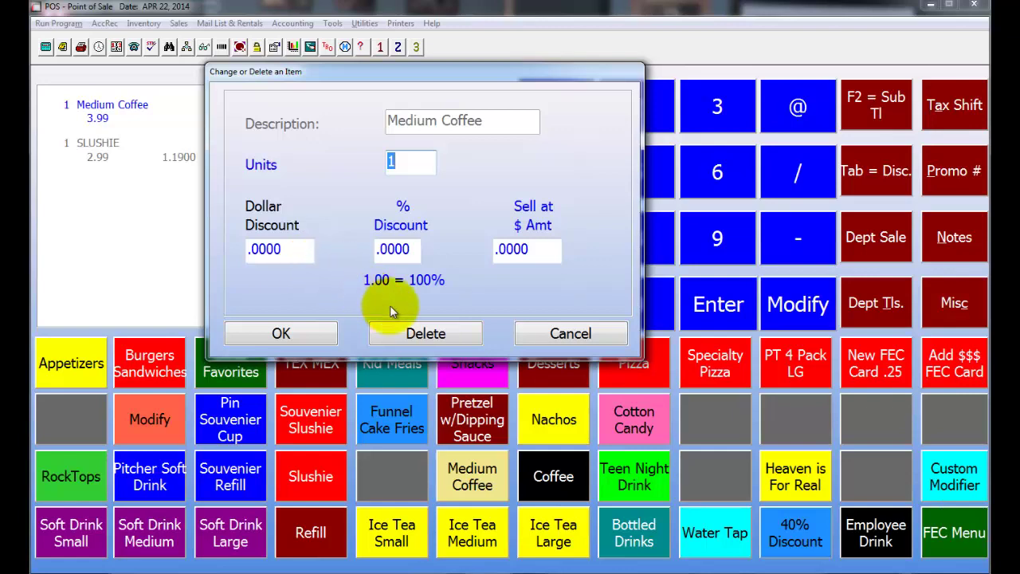
{"action": "left_click", "coordinate": [421, 336]}
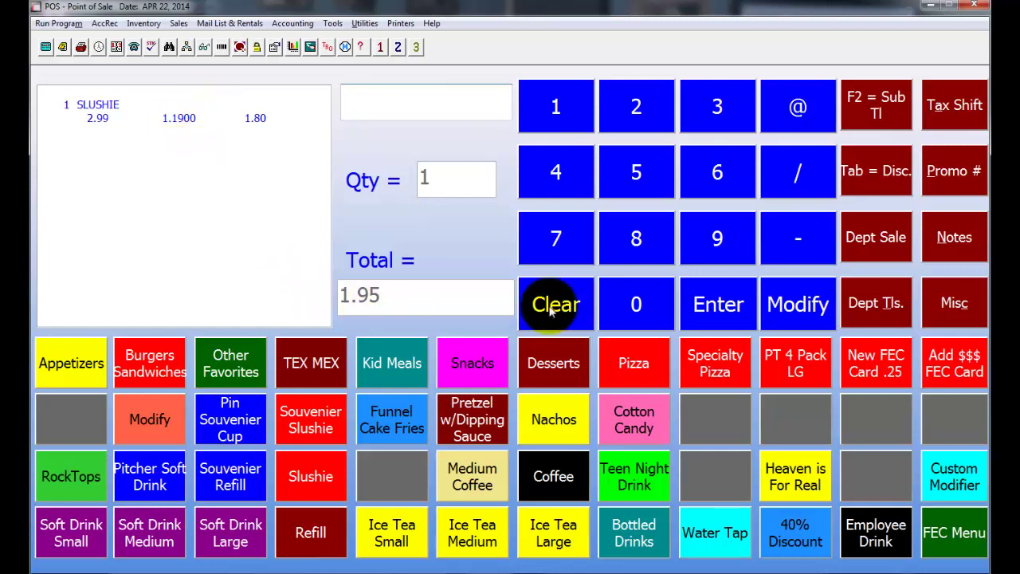
- Tender $5 cash on the 1.95 subtotal and accept the 3.05 change due
{"action": "left_click", "coordinate": [880, 104]}
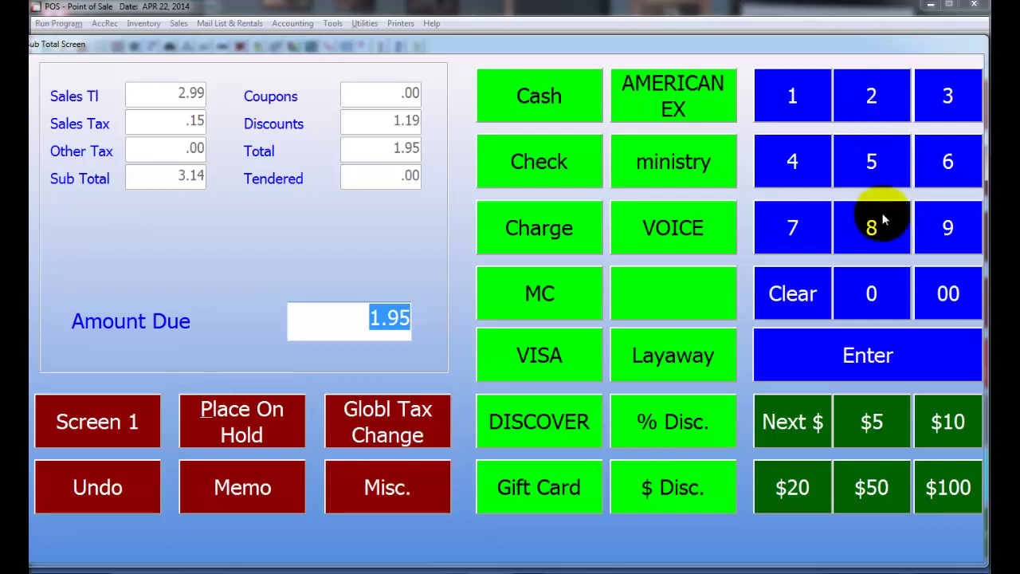
{"action": "left_click", "coordinate": [875, 429]}
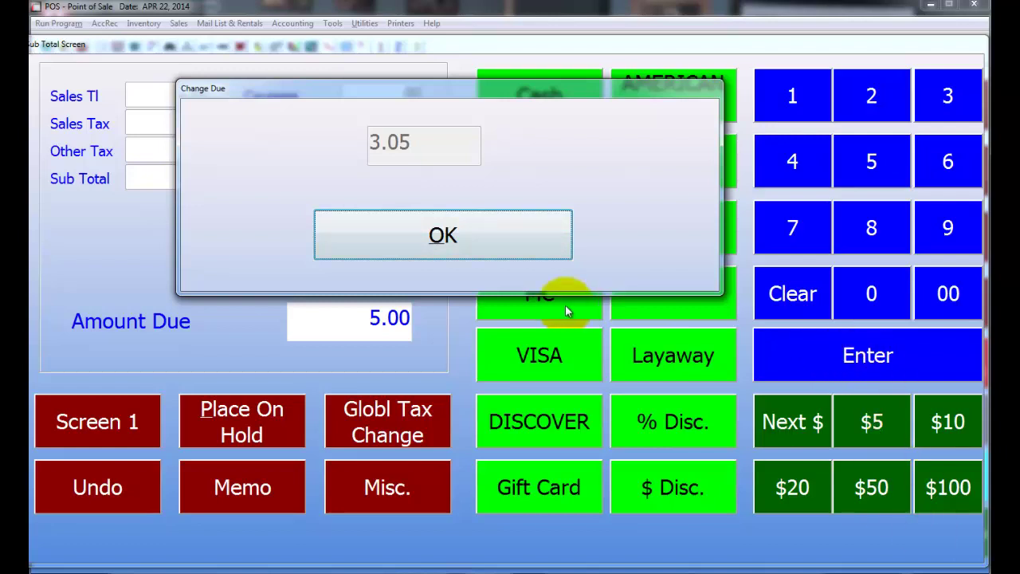
{"action": "left_click", "coordinate": [437, 237]}
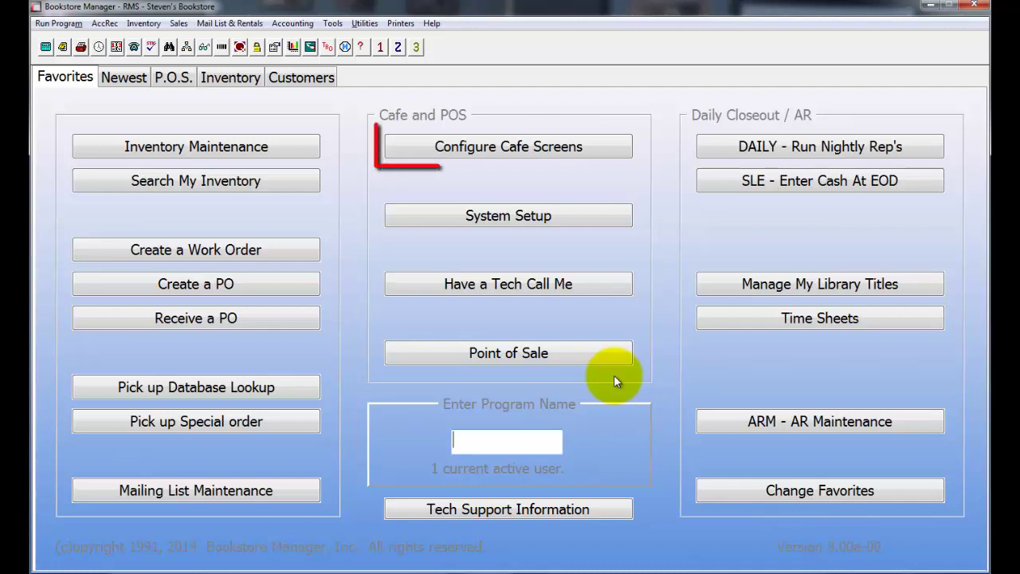
- Under Configure Cafe Screens > Create Menus, load menu 40 (Snack Bar Main)
{"action": "left_click", "coordinate": [511, 154]}
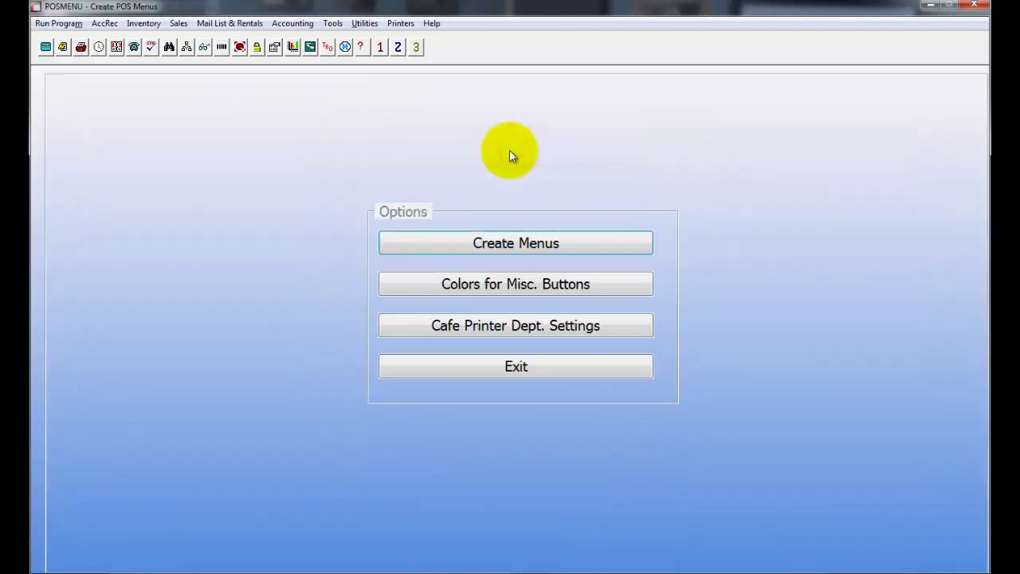
{"action": "left_click", "coordinate": [519, 246]}
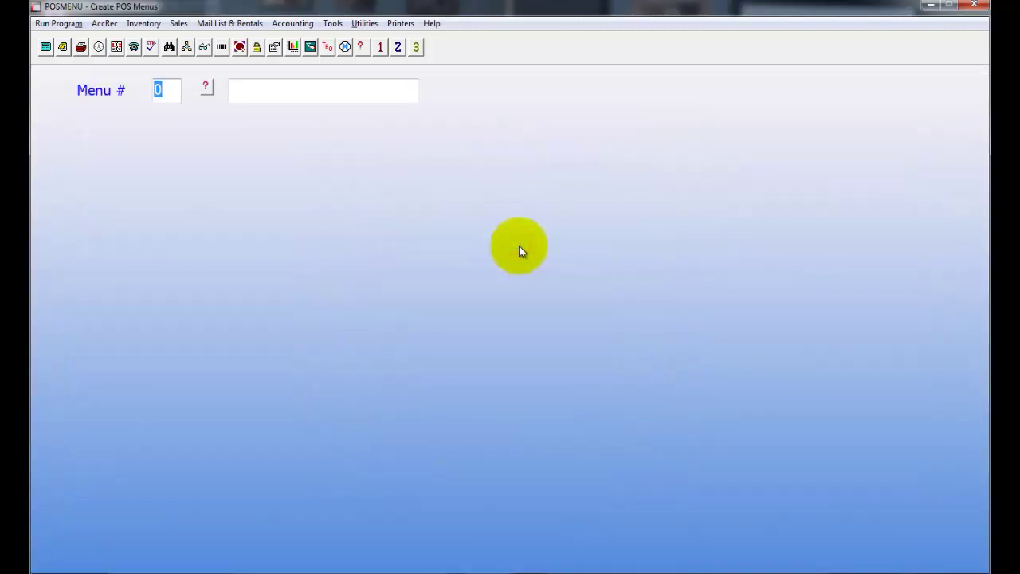
{"action": "type", "text": "40"}
{"action": "key", "text": "Return"}
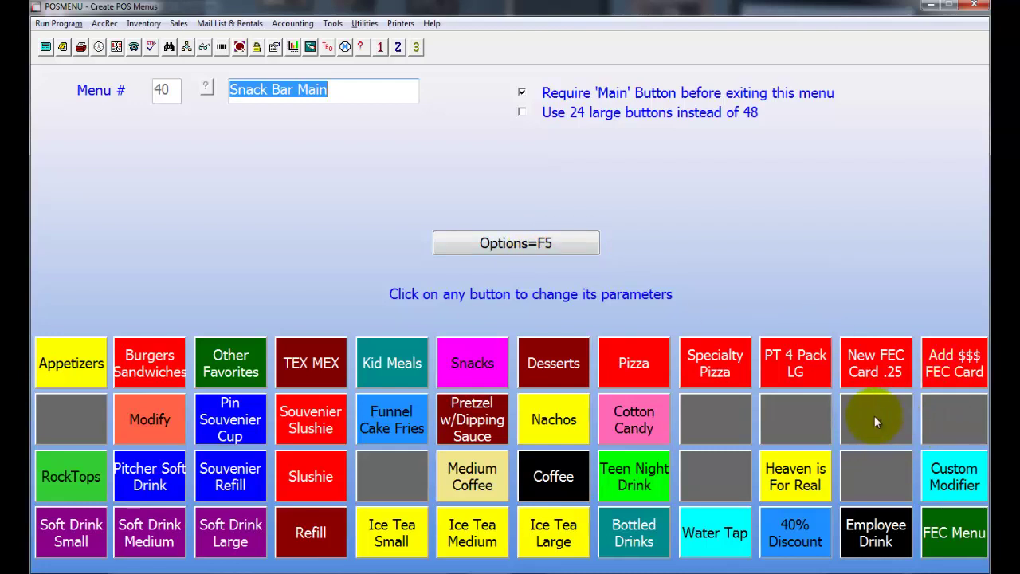
- Label the empty slot 'Medium Coffee' with Light-Green colour, black text and Item type
{"action": "left_click", "coordinate": [950, 414]}
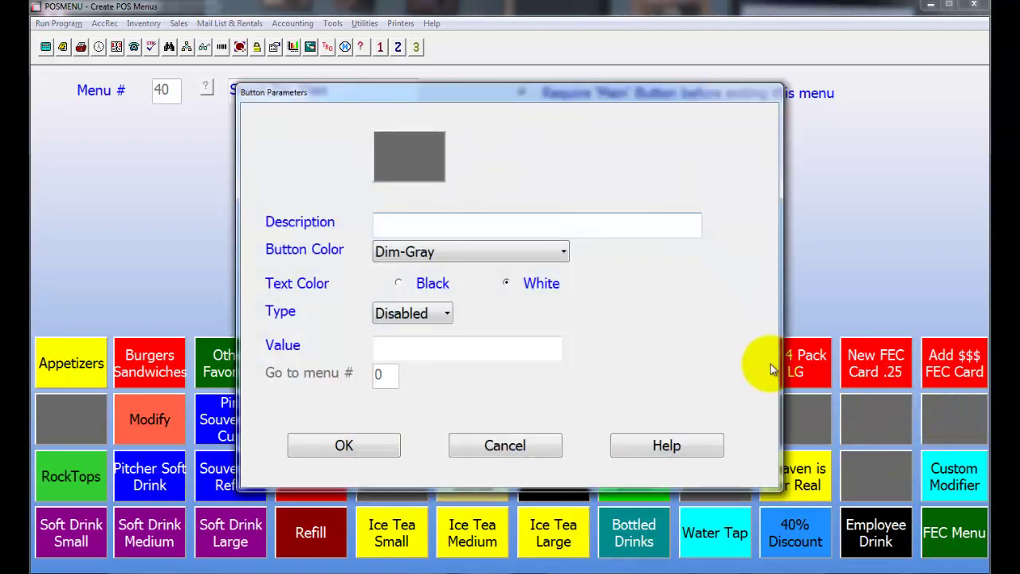
{"action": "type", "text": "Medium Coffee"}
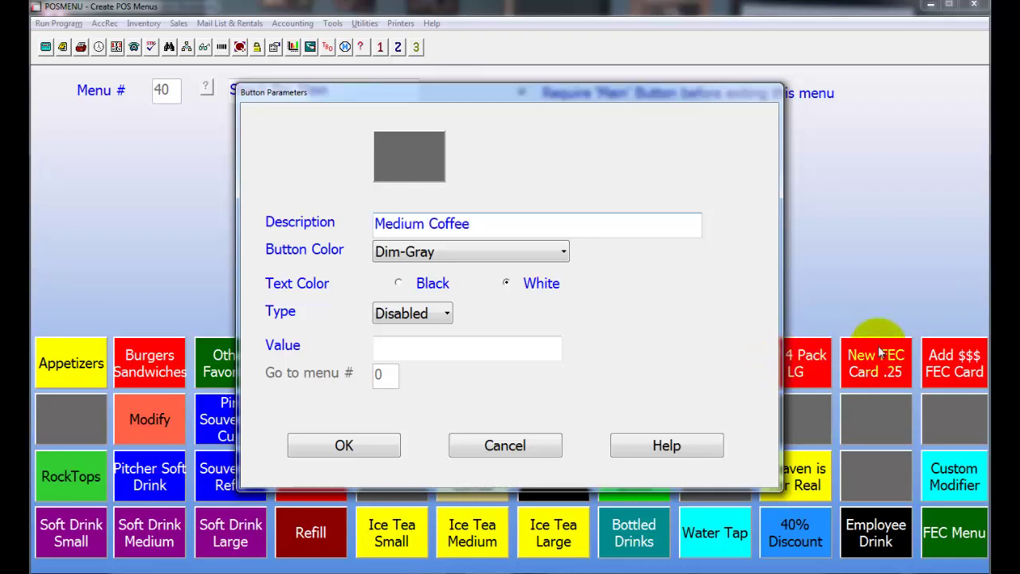
{"action": "left_click", "coordinate": [501, 258]}
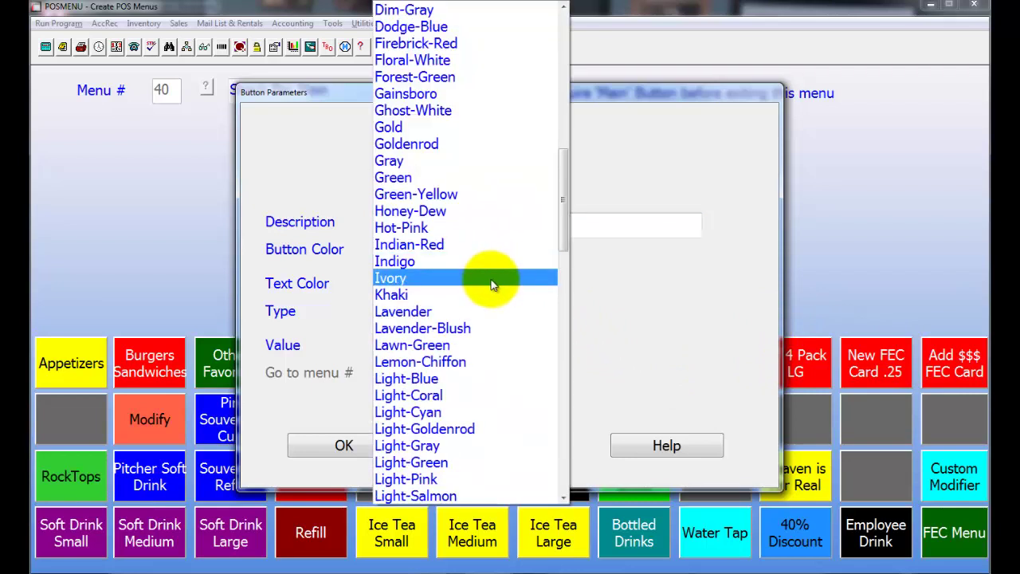
{"action": "left_click", "coordinate": [451, 468]}
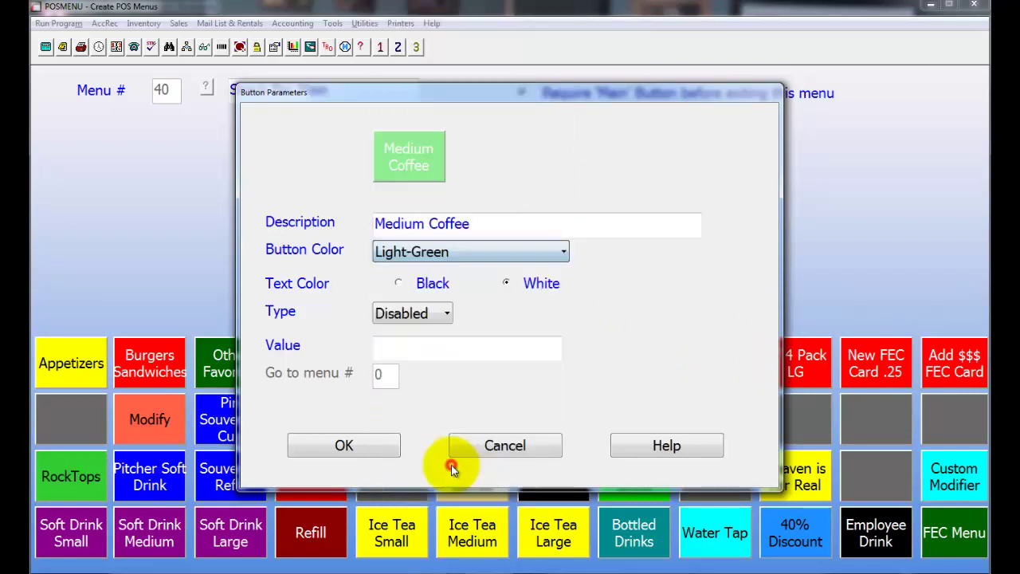
{"action": "left_click", "coordinate": [398, 287]}
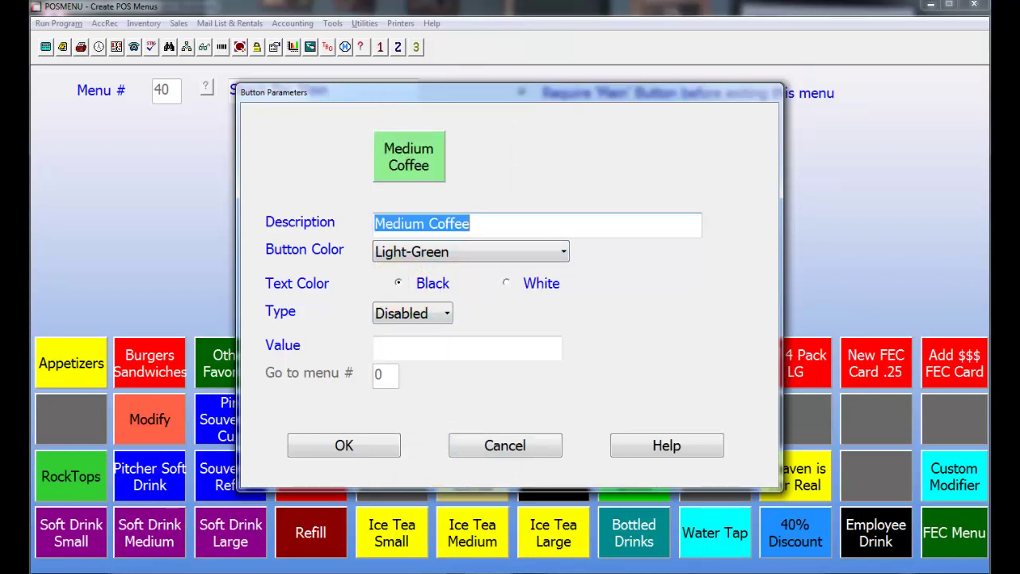
{"action": "left_click", "coordinate": [391, 312]}
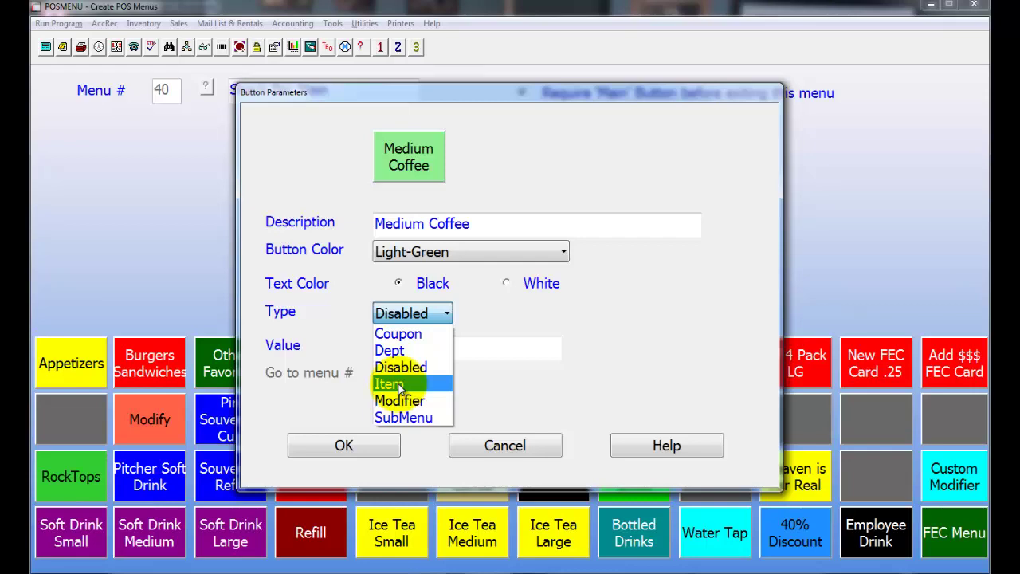
{"action": "left_click", "coordinate": [399, 386]}
{"action": "left_click", "coordinate": [394, 342]}
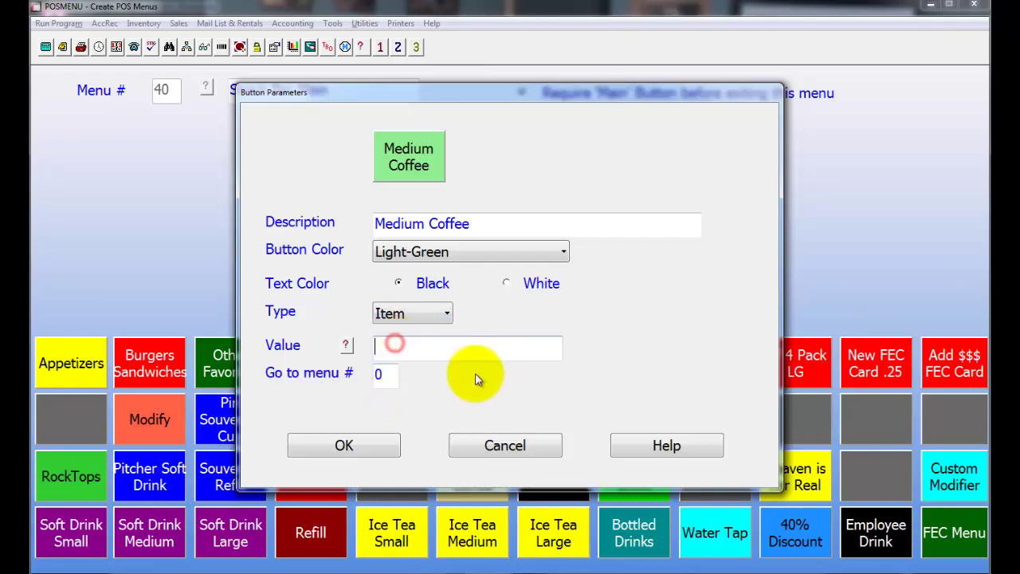
{"action": "left_click", "coordinate": [345, 348]}
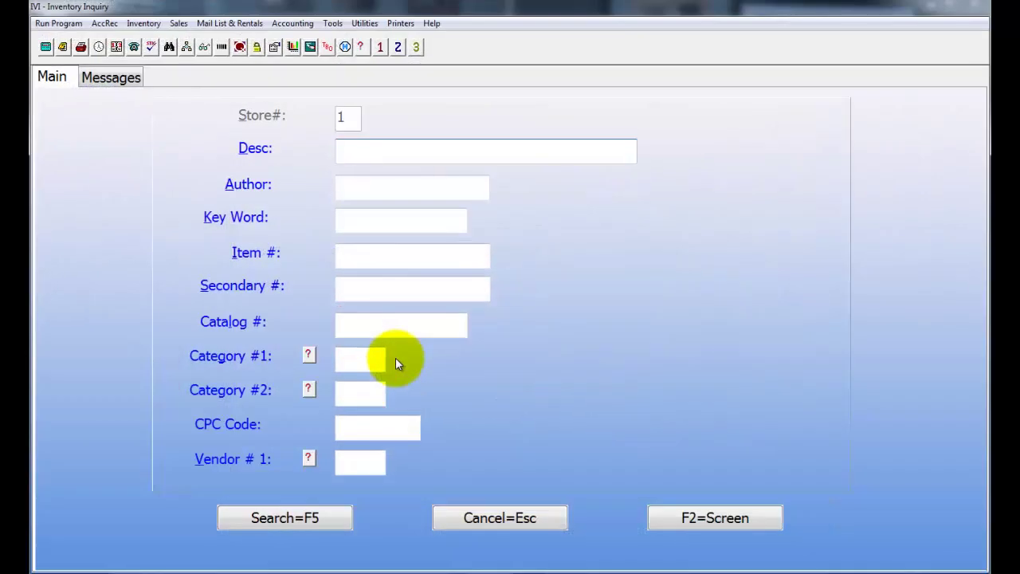
{"action": "type", "text": "medium coff"}
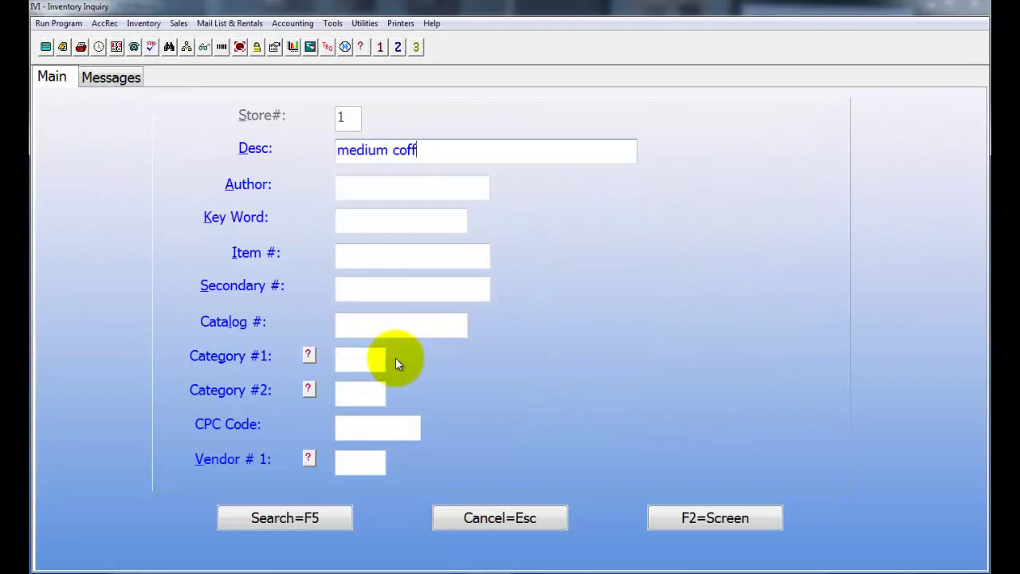
{"action": "type", "text": "ee"}
{"action": "key", "text": "Return"}
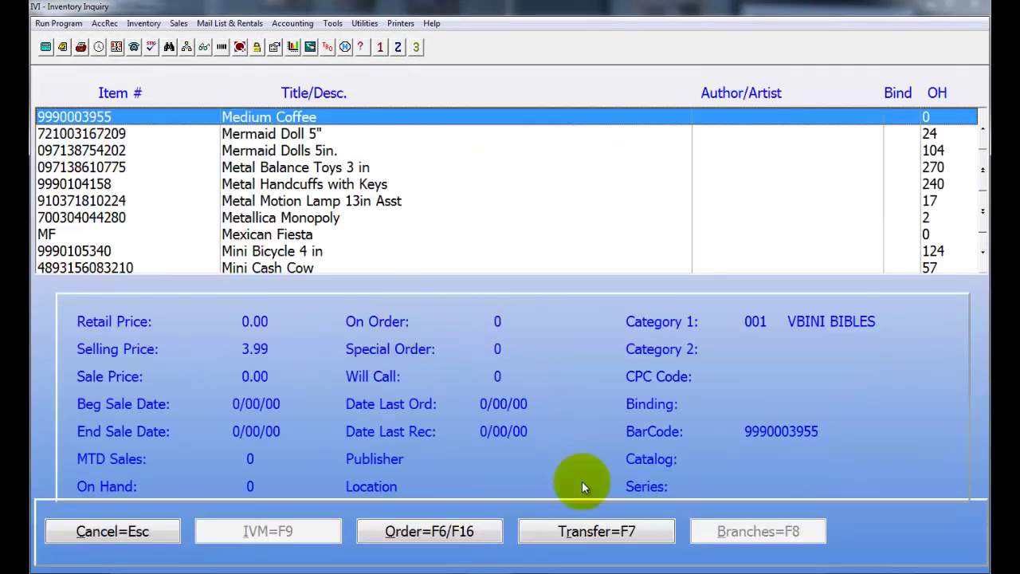
{"action": "left_click", "coordinate": [587, 530]}
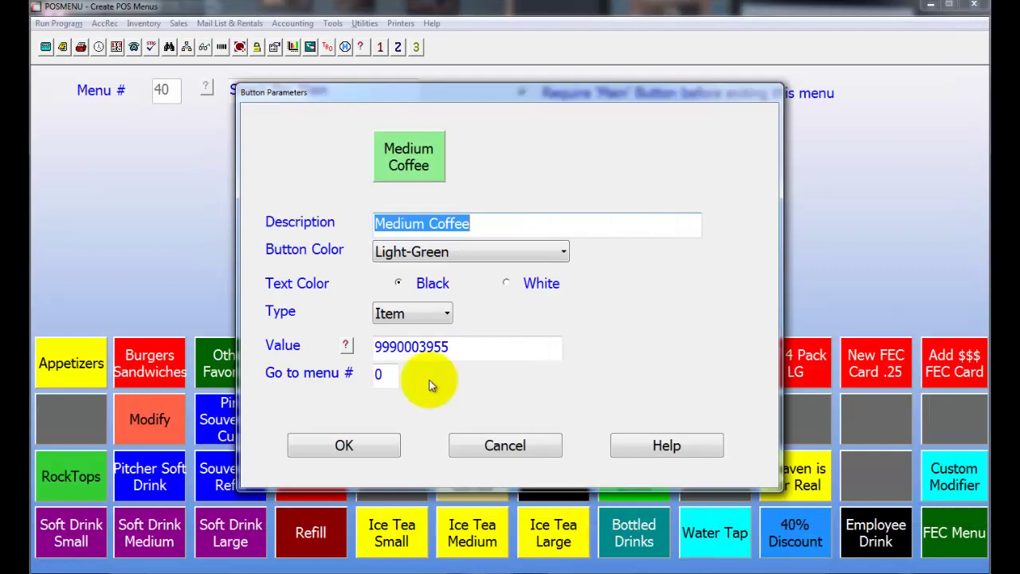
{"action": "left_click", "coordinate": [348, 444]}
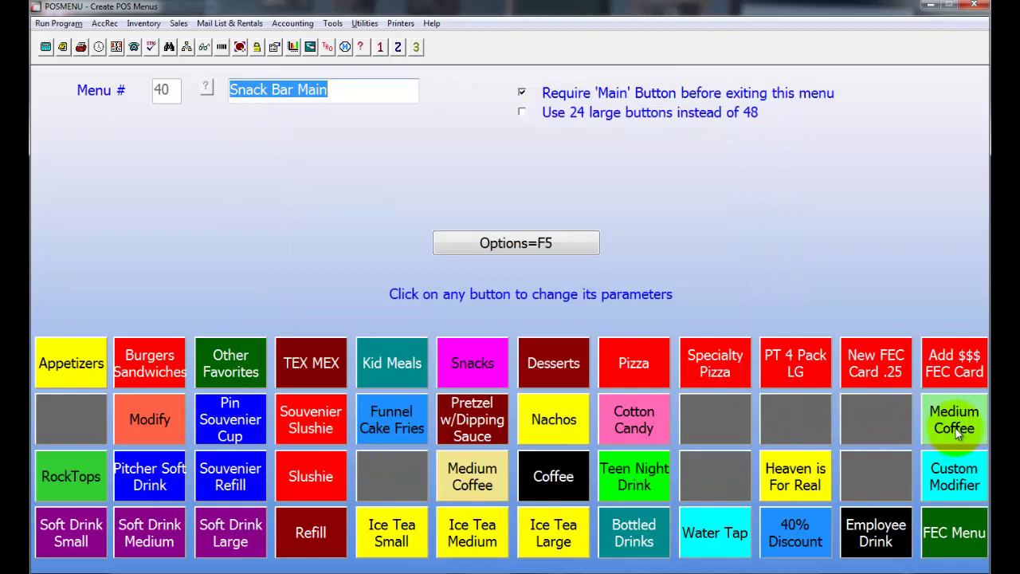
{"action": "left_click", "coordinate": [522, 246]}
{"action": "left_click", "coordinate": [442, 181]}
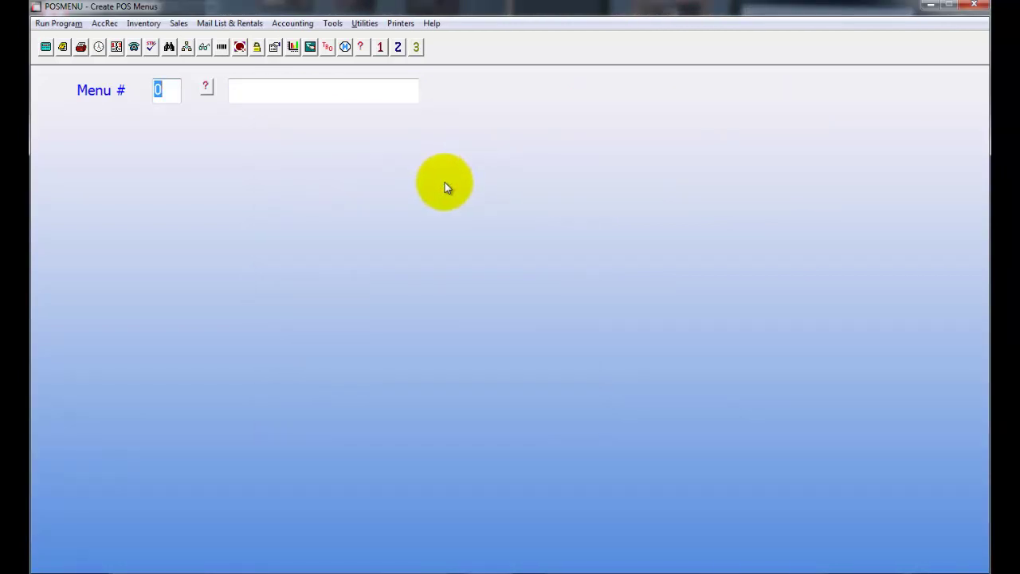
- In Colors for Misc. Buttons, change Tender Button Color from Lime to Mint-Cream and exit
{"action": "key", "text": "Escape"}
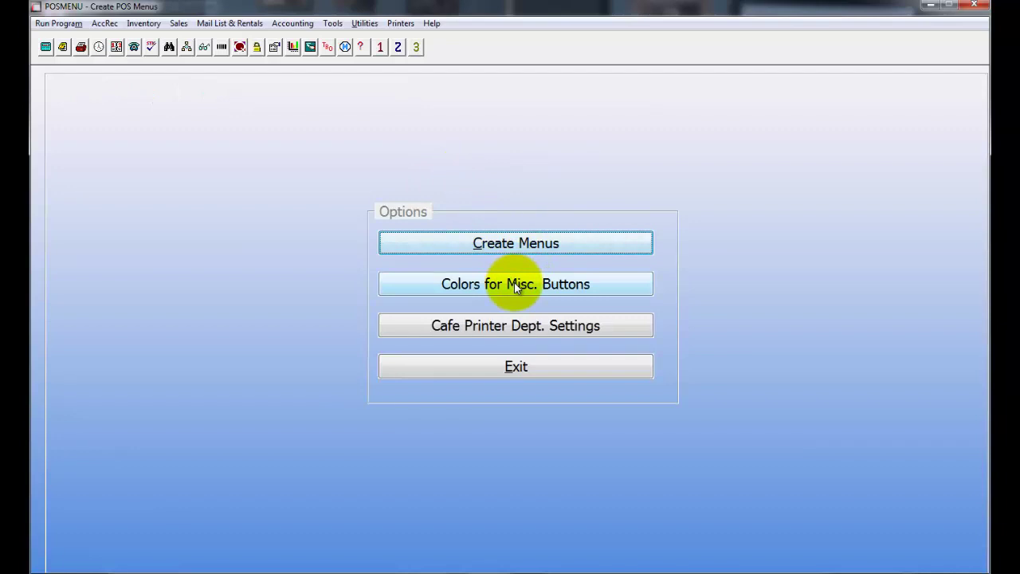
{"action": "left_click", "coordinate": [540, 295]}
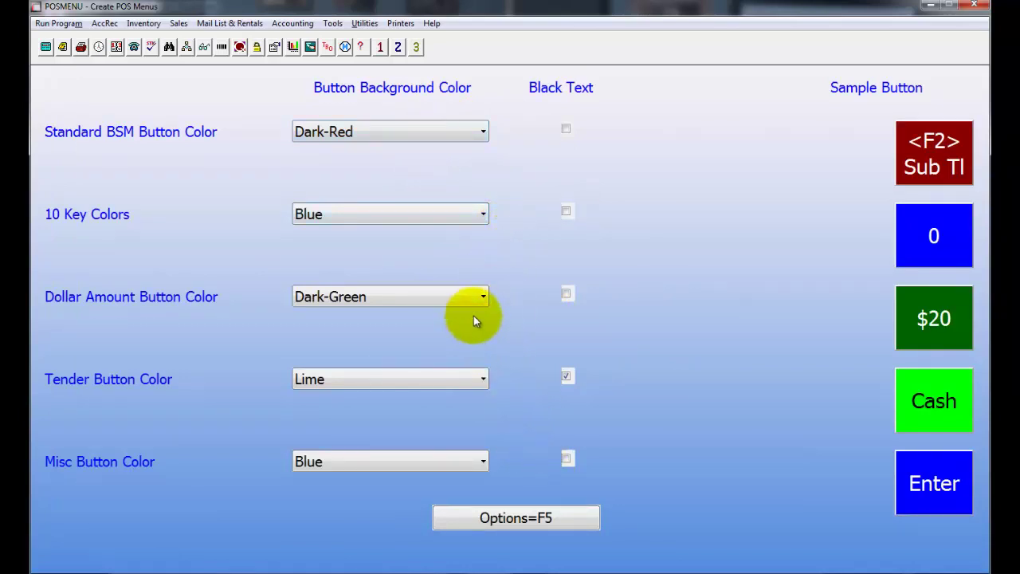
{"action": "left_click", "coordinate": [430, 380]}
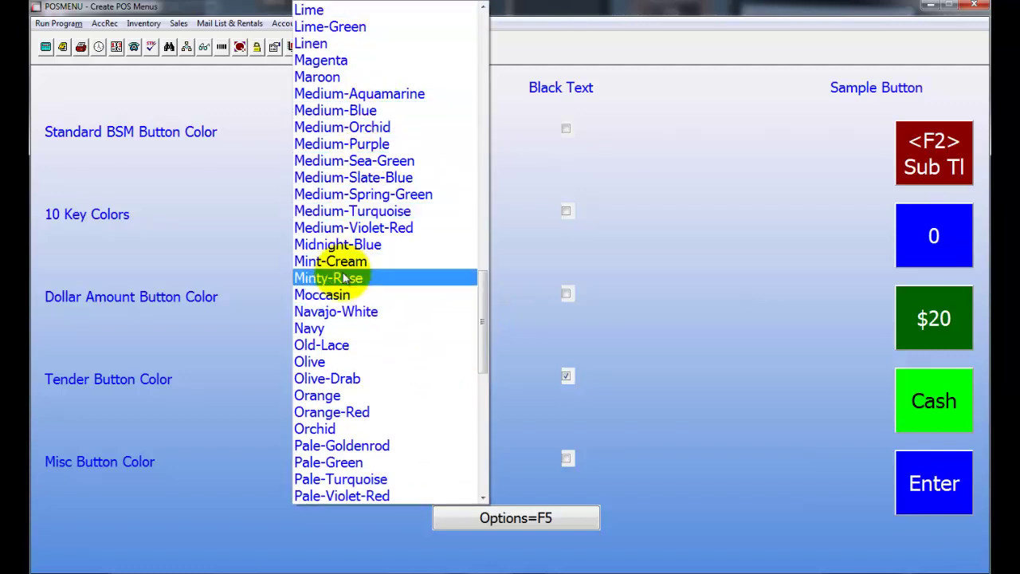
{"action": "left_click", "coordinate": [344, 261]}
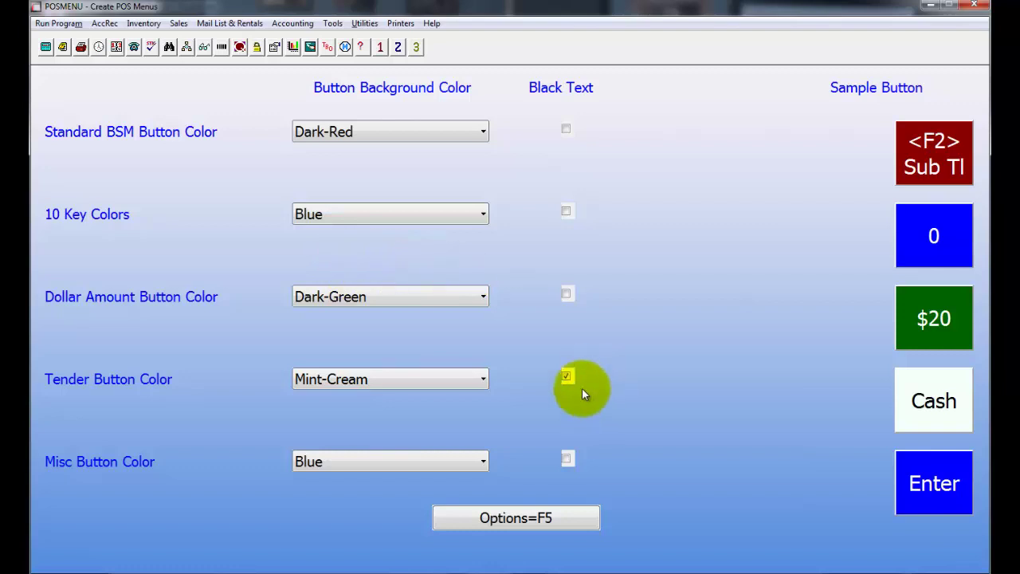
{"action": "left_click", "coordinate": [549, 519]}
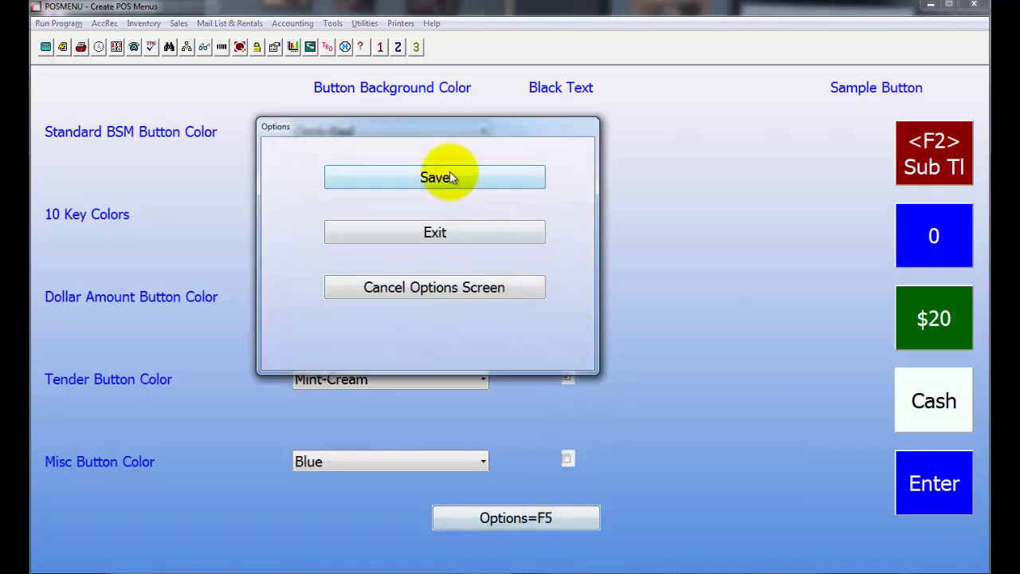
{"action": "left_click", "coordinate": [450, 233]}
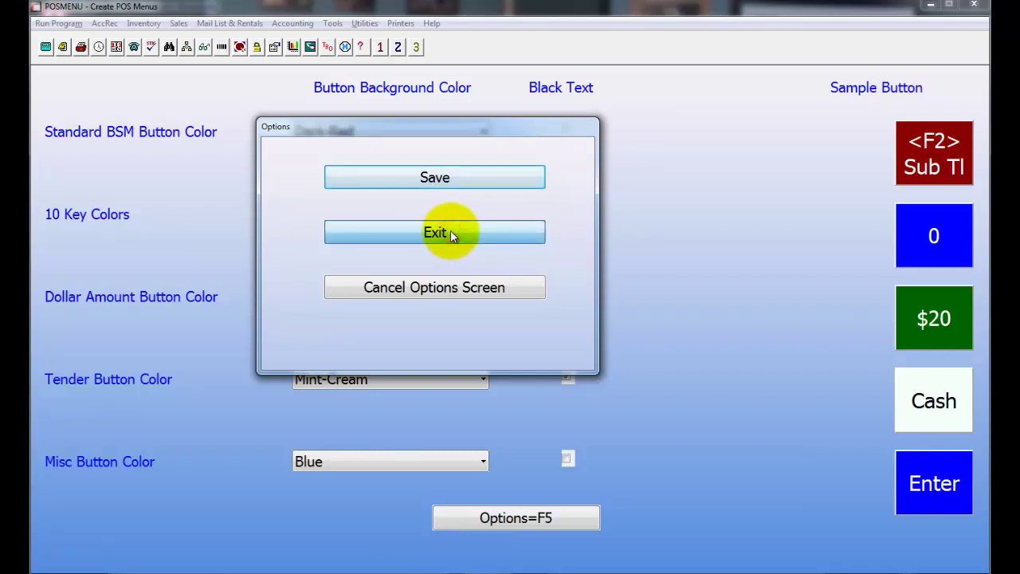
{"action": "left_click", "coordinate": [567, 369]}
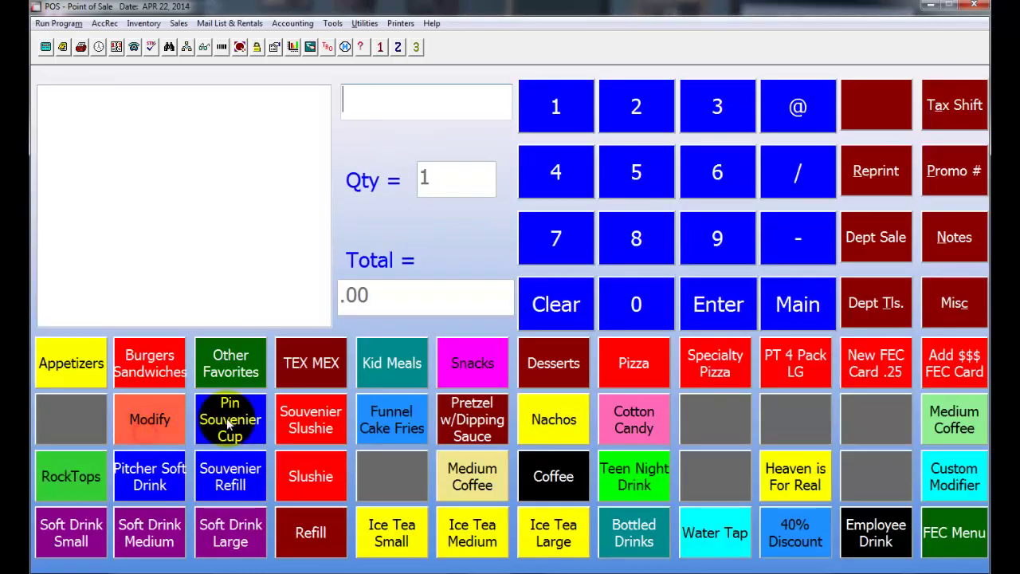